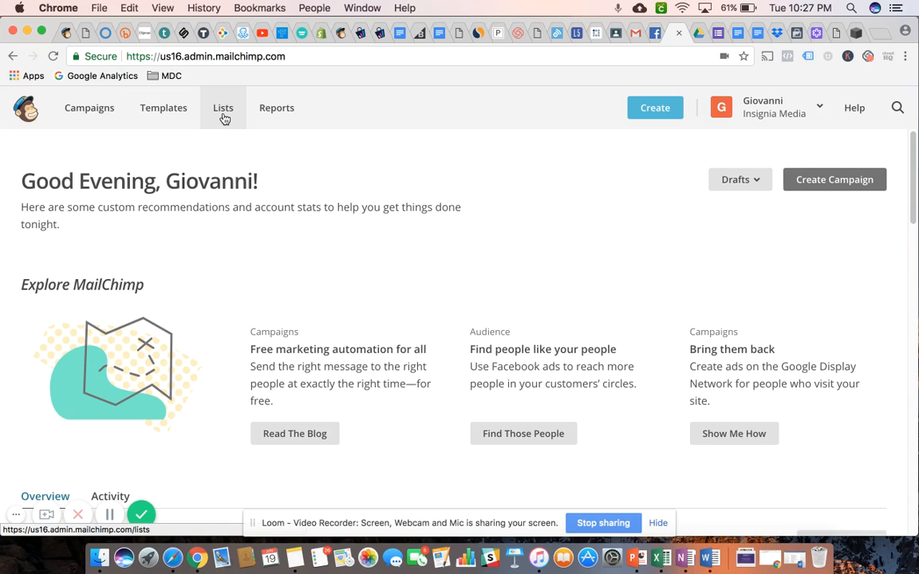
Go to the account's lists and start creating a new list rather than sub-dividing an existing one with groups
click(224, 115)
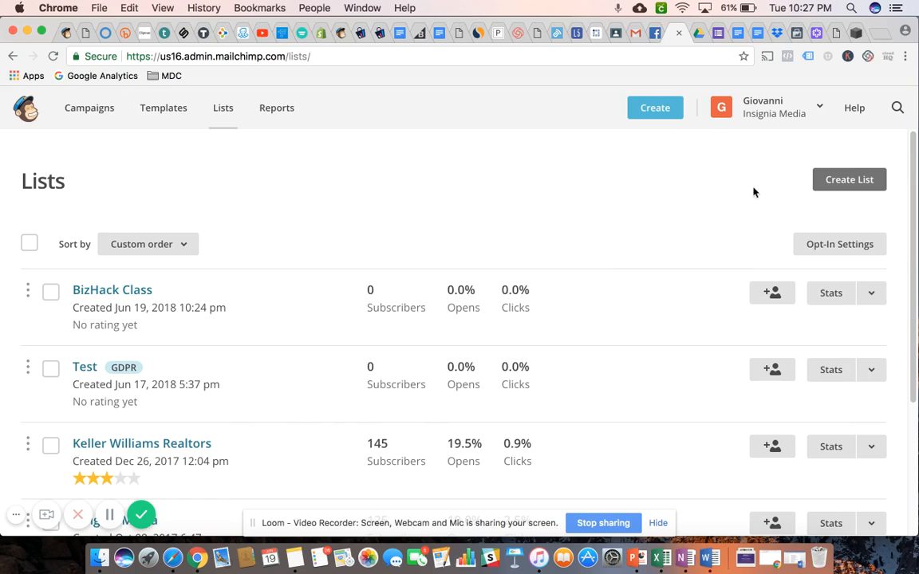
click(850, 181)
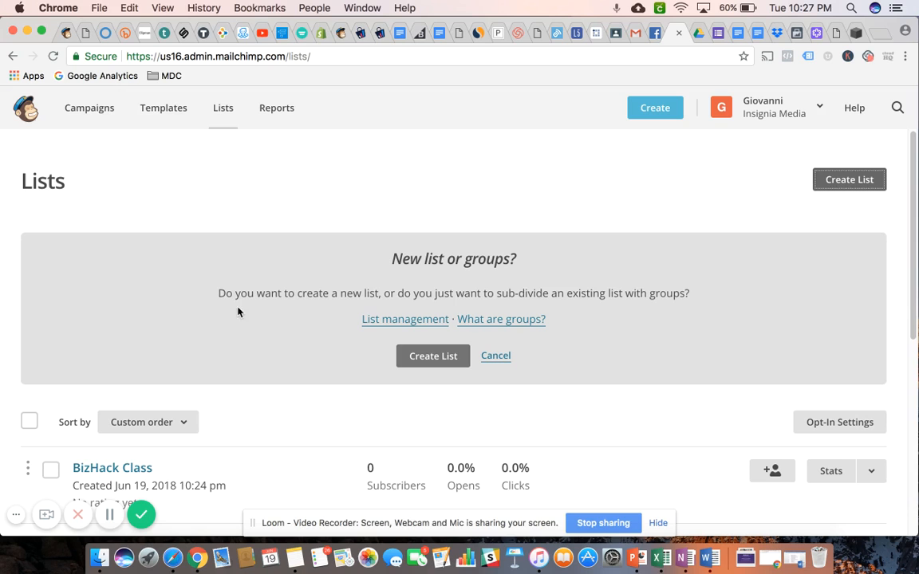
scroll(269, 323, down, 3)
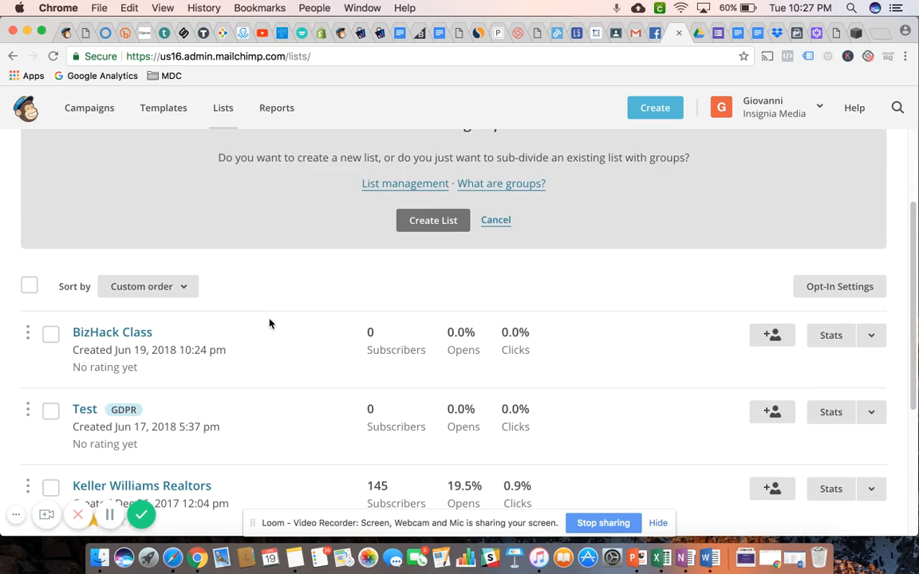
scroll(271, 353, down, 4)
scroll(272, 353, up, 3)
scroll(272, 351, up, 4)
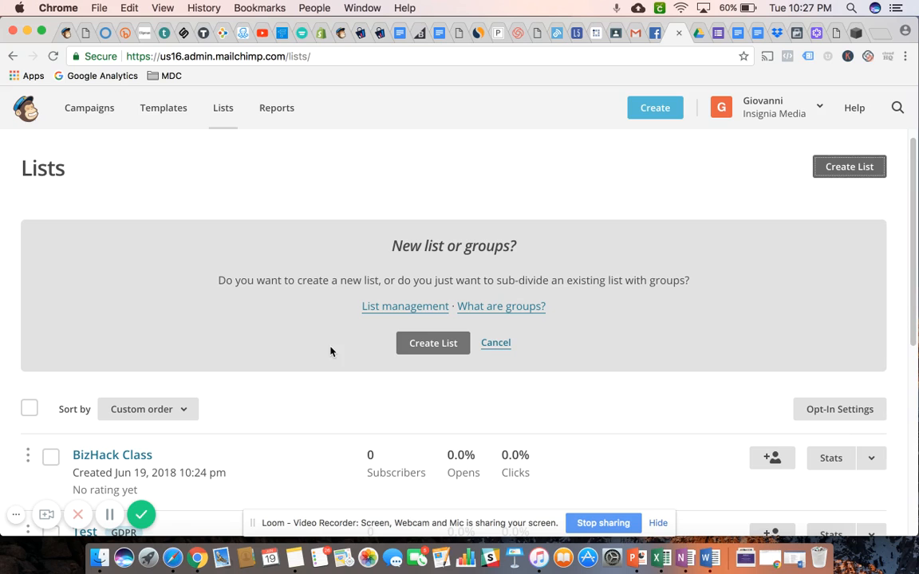
click(436, 349)
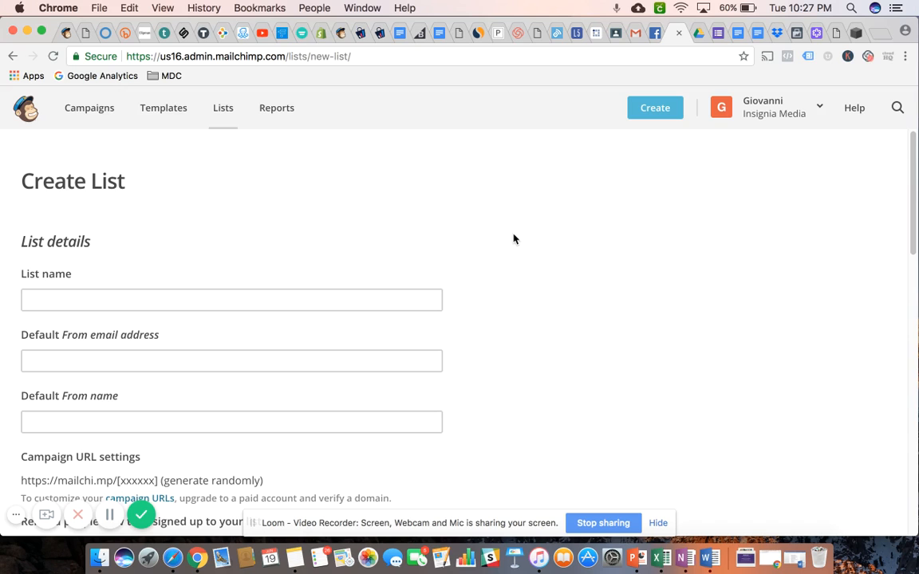
Name the new list "BizHack Class"
scroll(513, 239, down, 5)
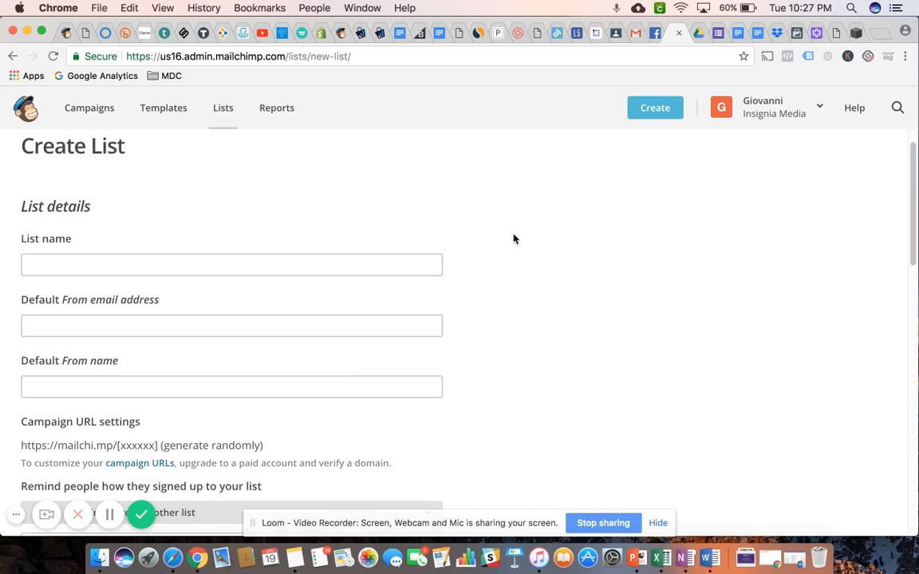
scroll(513, 238, down, 10)
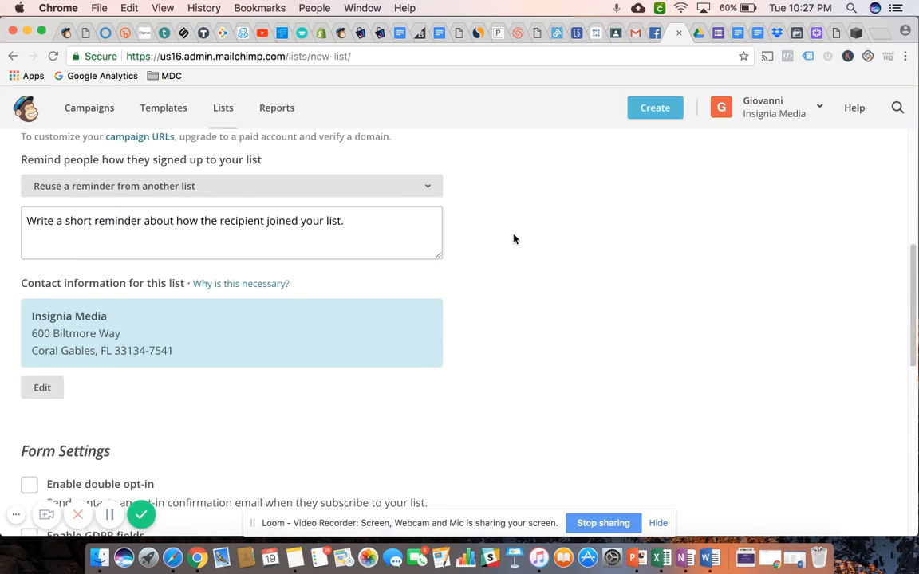
scroll(513, 238, up, 15)
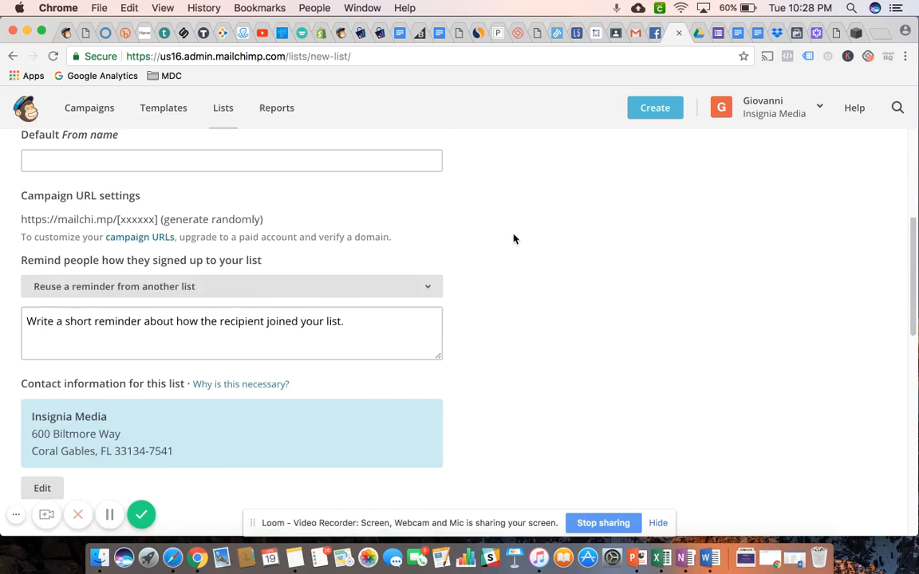
scroll(514, 239, up, 3)
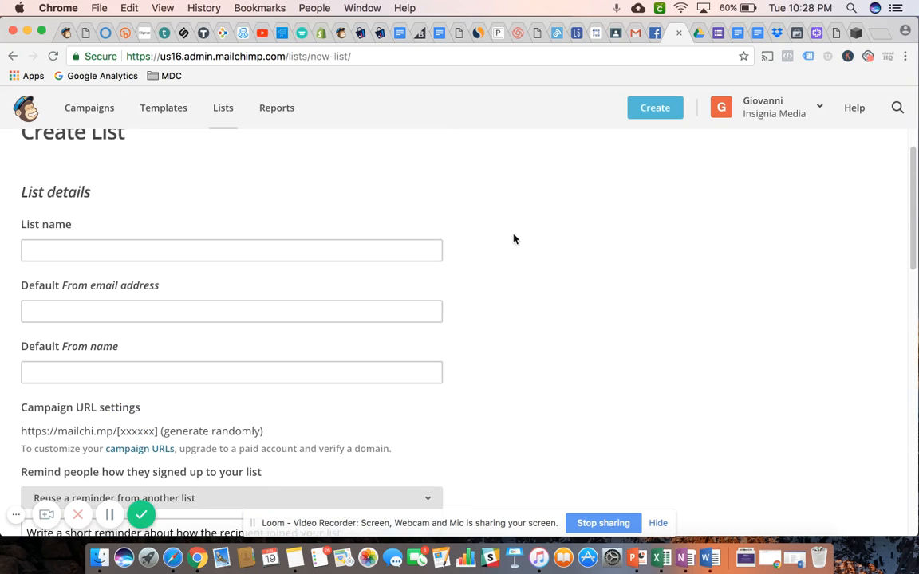
click(130, 282)
click(111, 296)
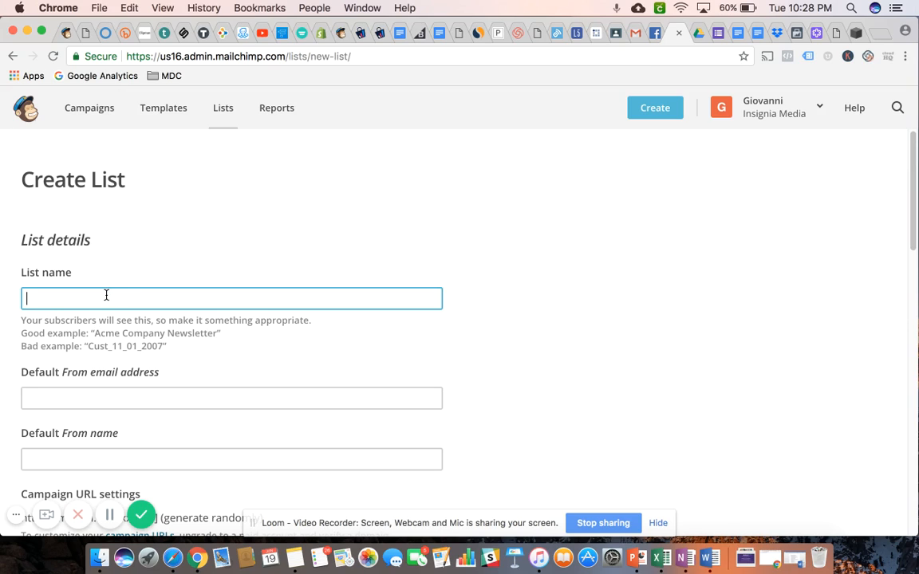
text(B)
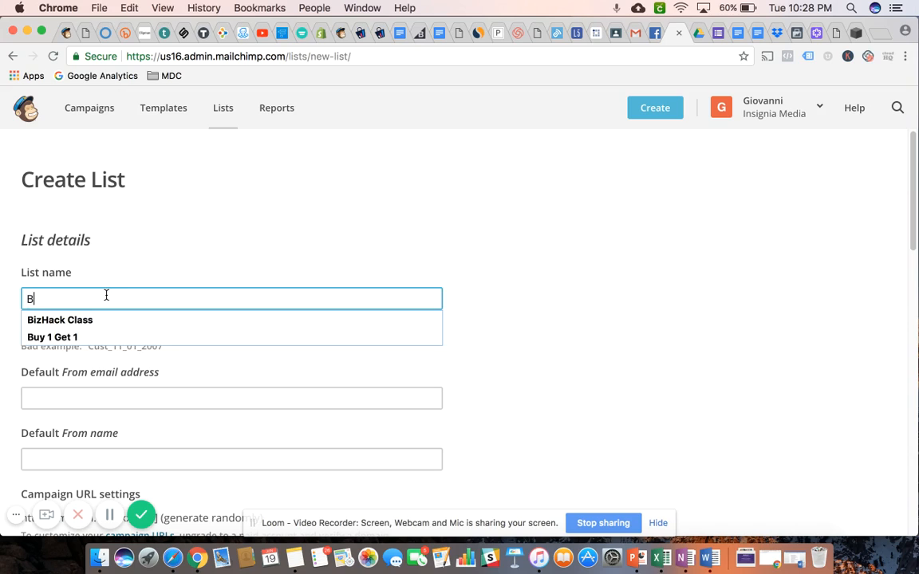
text(izHack Class)
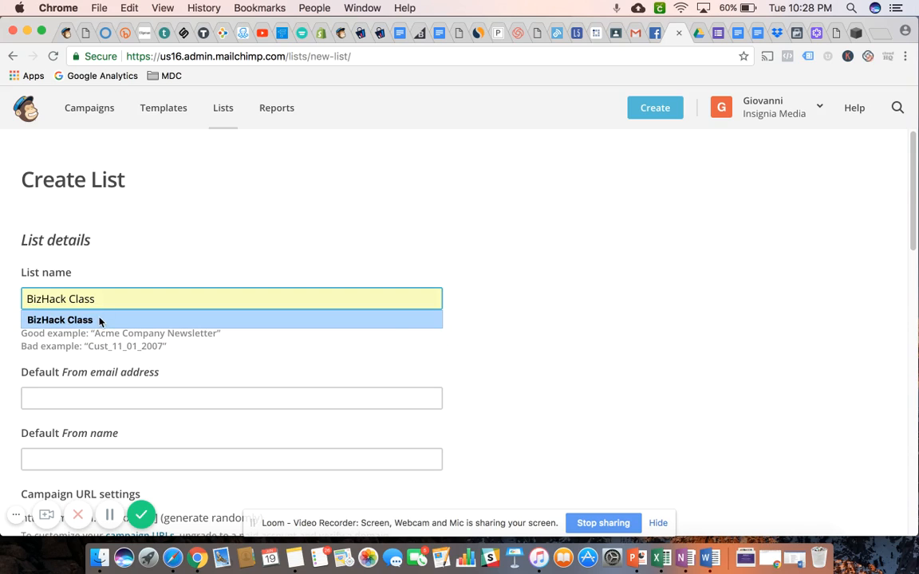
click(98, 320)
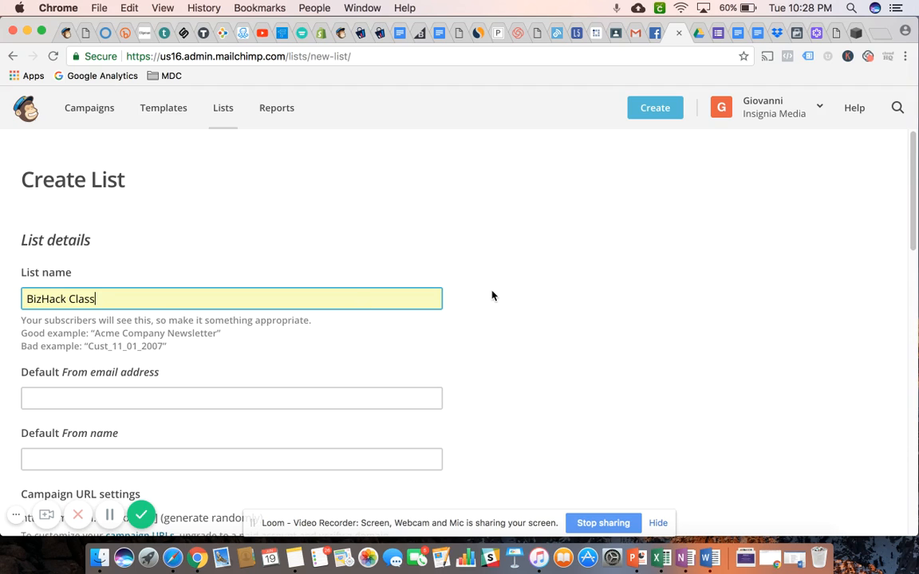
Fill in the list's default From email address with the sender's business e-mail
scroll(492, 295, down, 2)
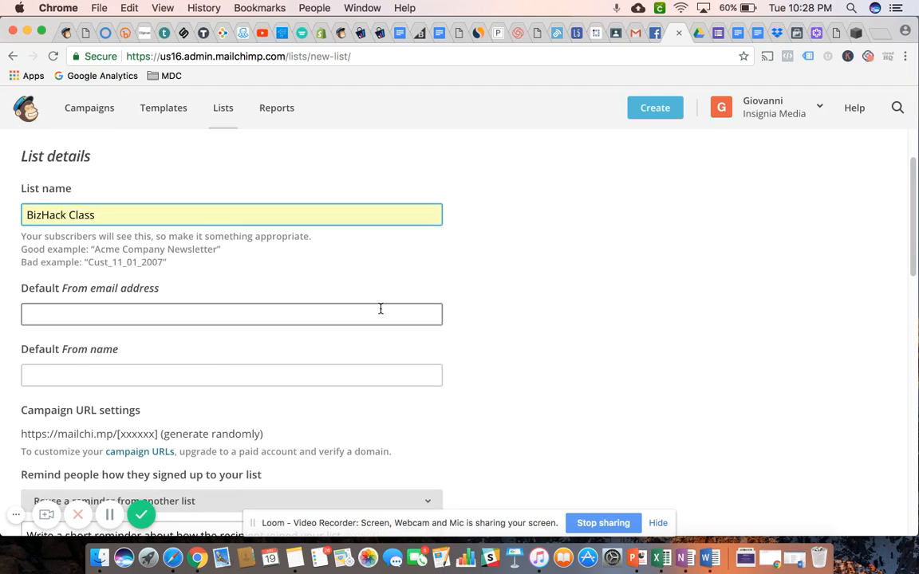
click(379, 309)
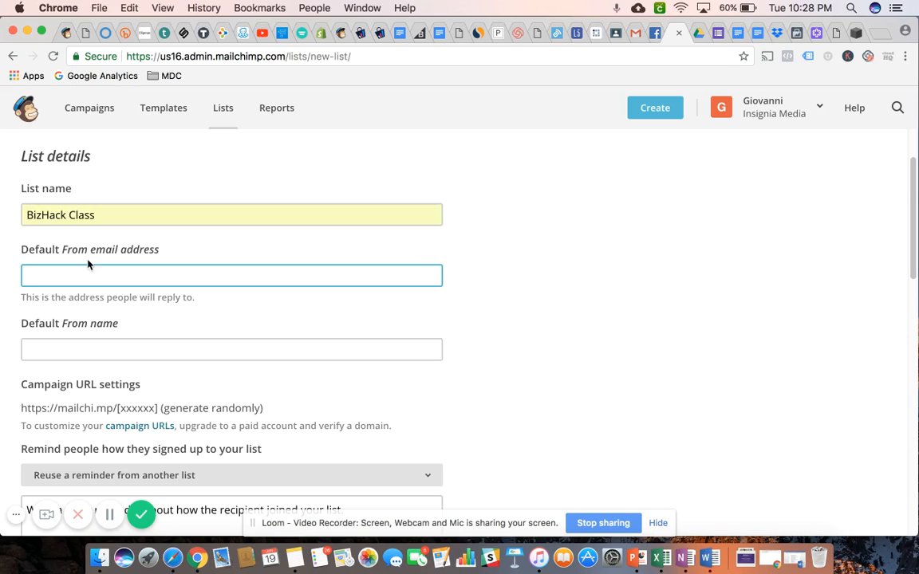
click(67, 271)
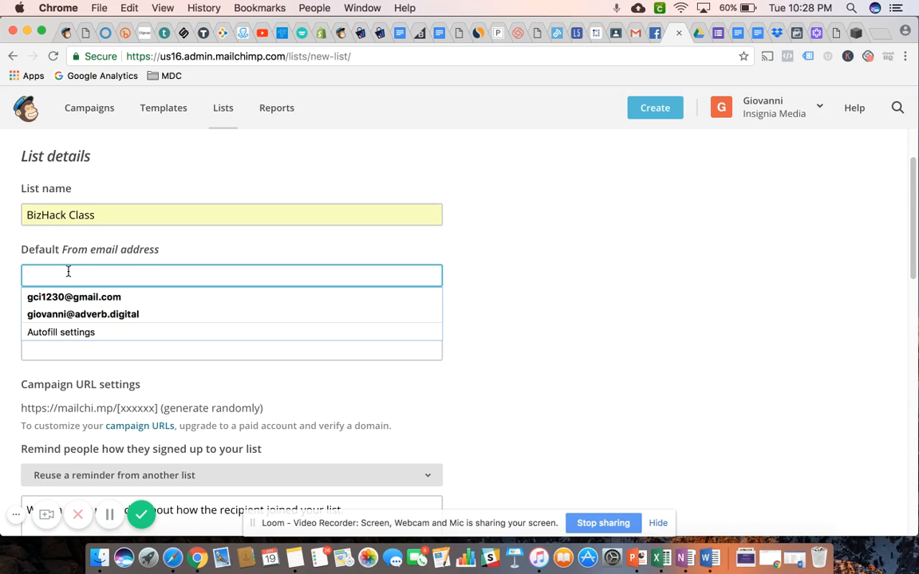
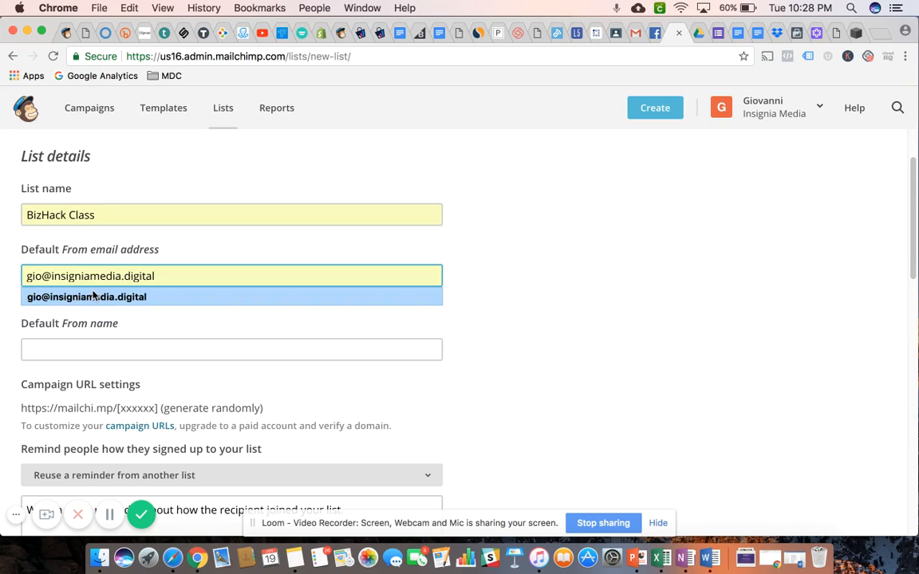
click(92, 292)
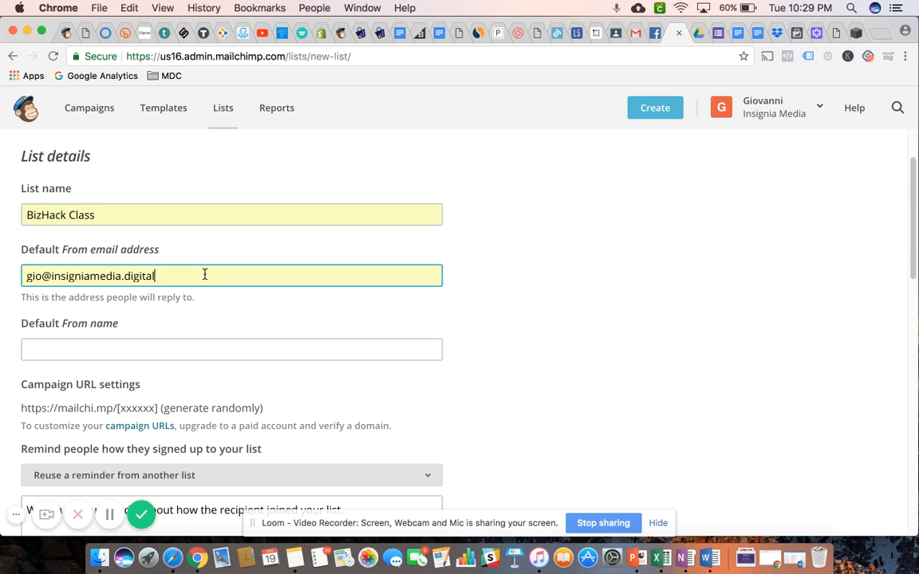
Set the list's default From name to the sender's full name
click(181, 348)
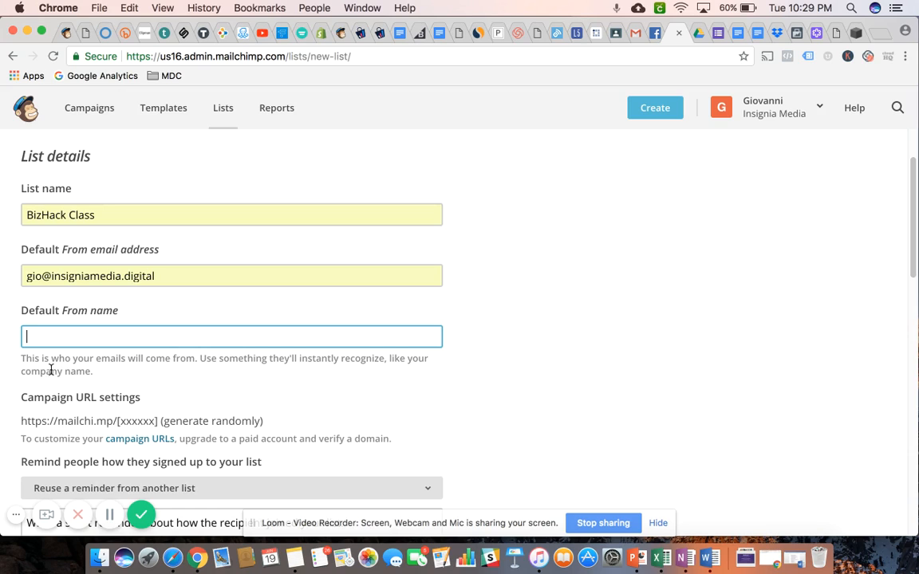
click(94, 337)
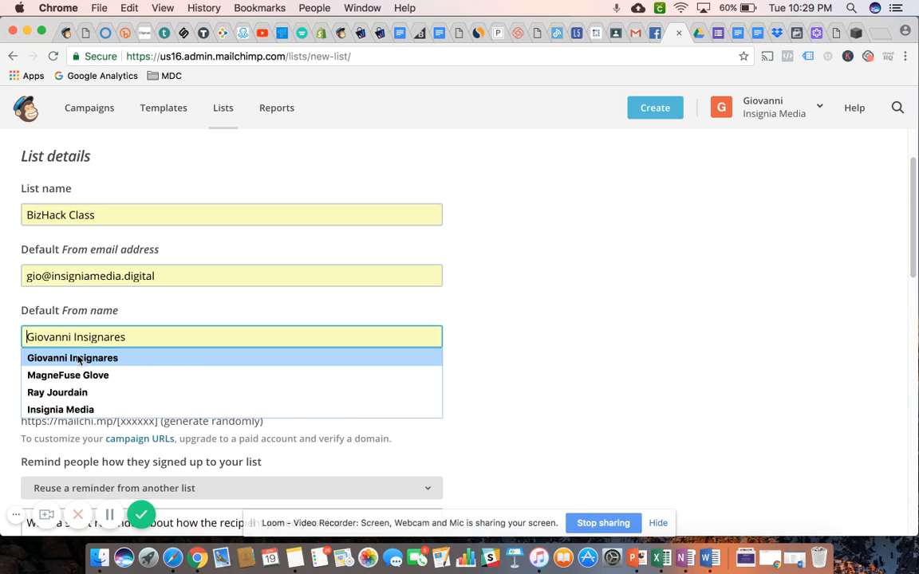
click(76, 358)
click(507, 339)
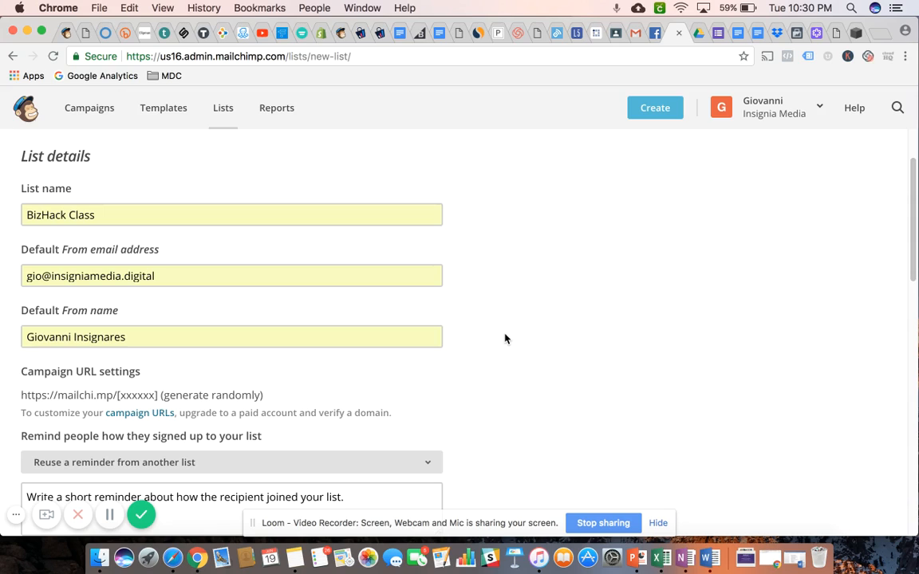
click(246, 330)
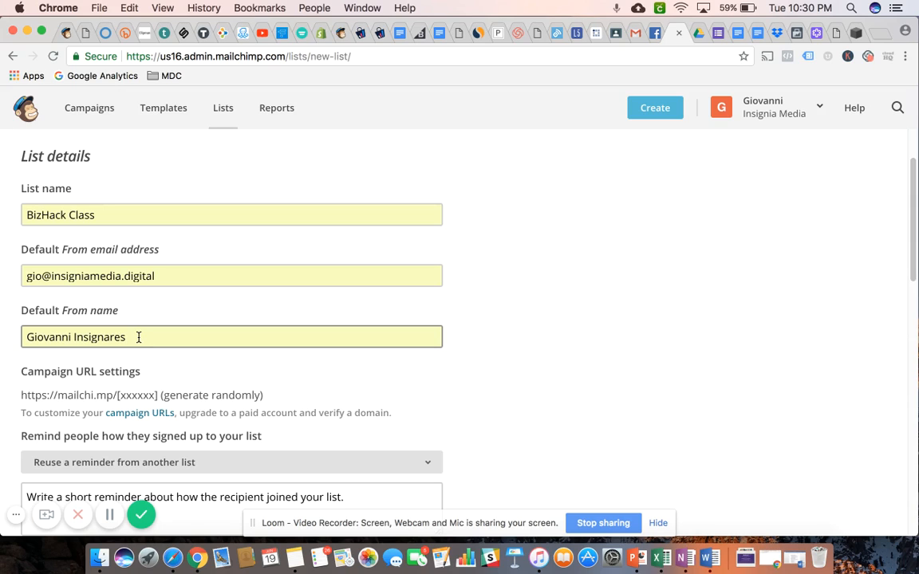
click(422, 315)
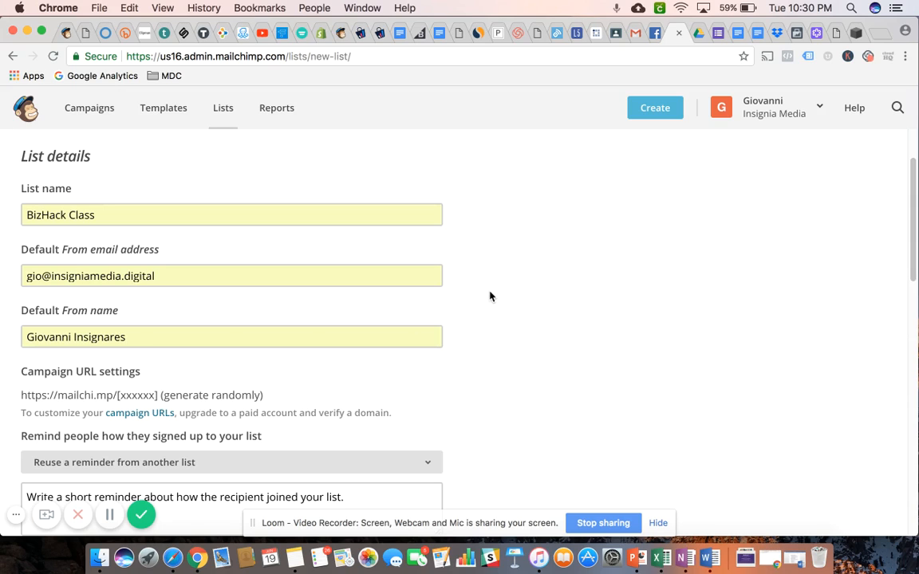
Enter the filler text "fghiudhsfiughsfghudfshgiuhfduighiudfhgiufdhgiudshfiughfiu" as the reminder of how people signed up to the list
scroll(489, 295, down, 1)
scroll(486, 291, down, 1)
scroll(476, 238, down, 3)
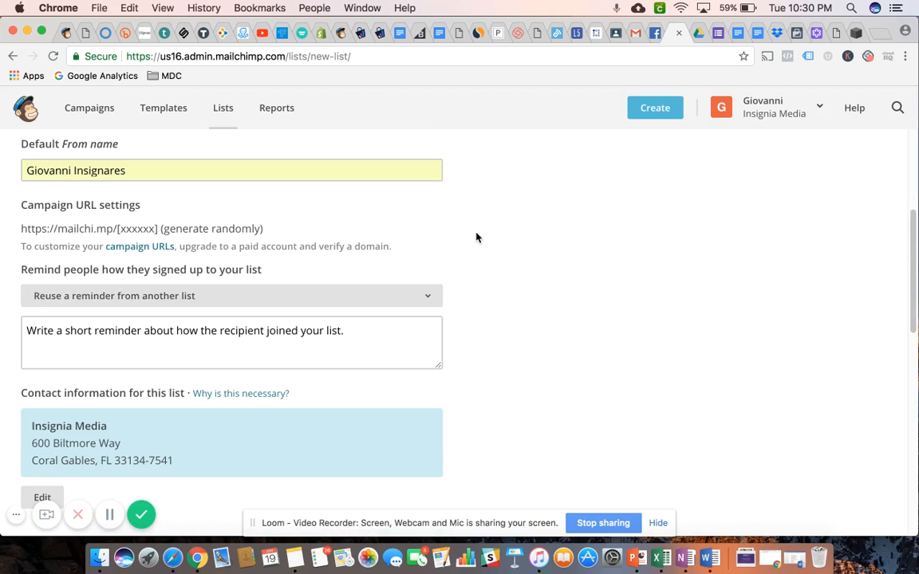
scroll(476, 237, down, 2)
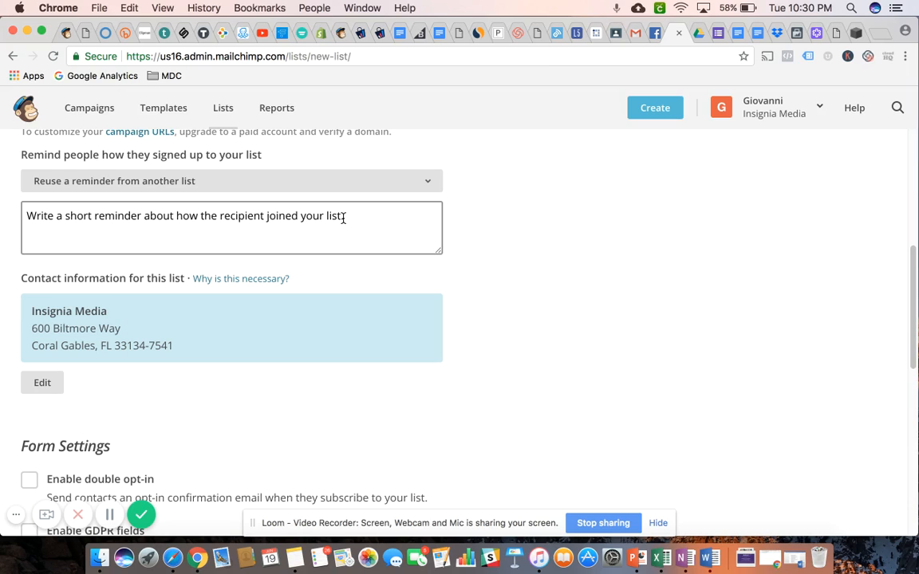
text(.)
click(354, 215)
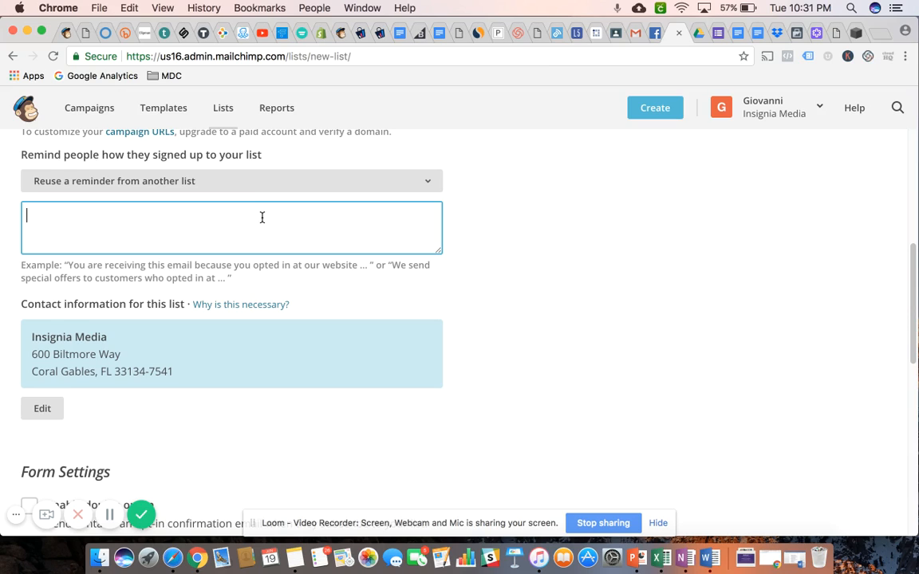
text(fghiudhsfiughsfghudfshgiuhfduighiudfhgiufdhgiudshfiughfiu)
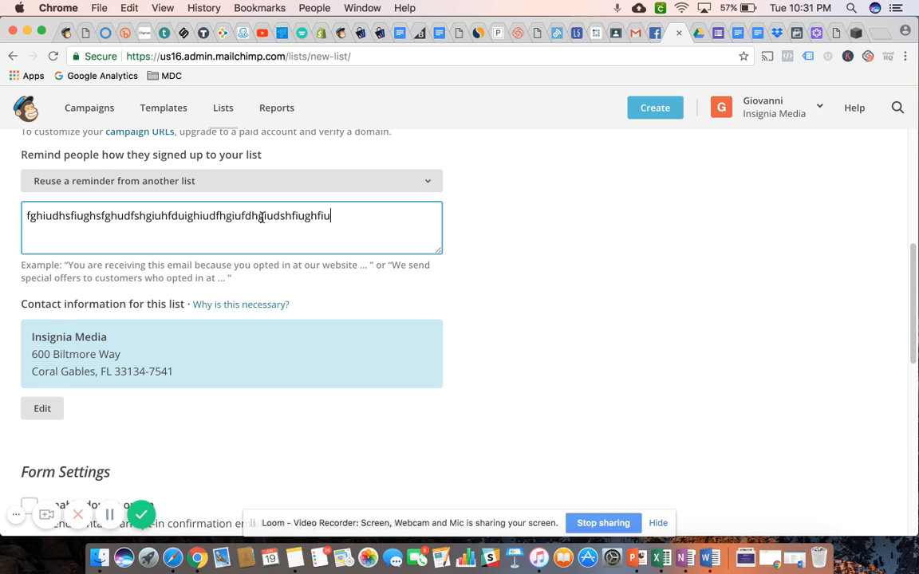
Review the contact information, form settings and notification options, save the new list and view its contacts area
scroll(467, 229, down, 2)
scroll(466, 228, down, 2)
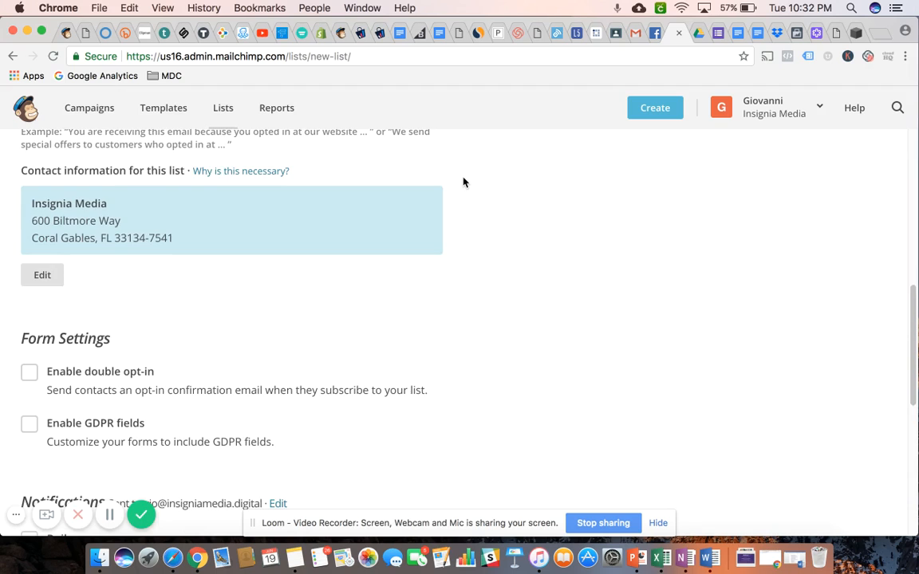
scroll(464, 182, down, 4)
scroll(464, 183, down, 1)
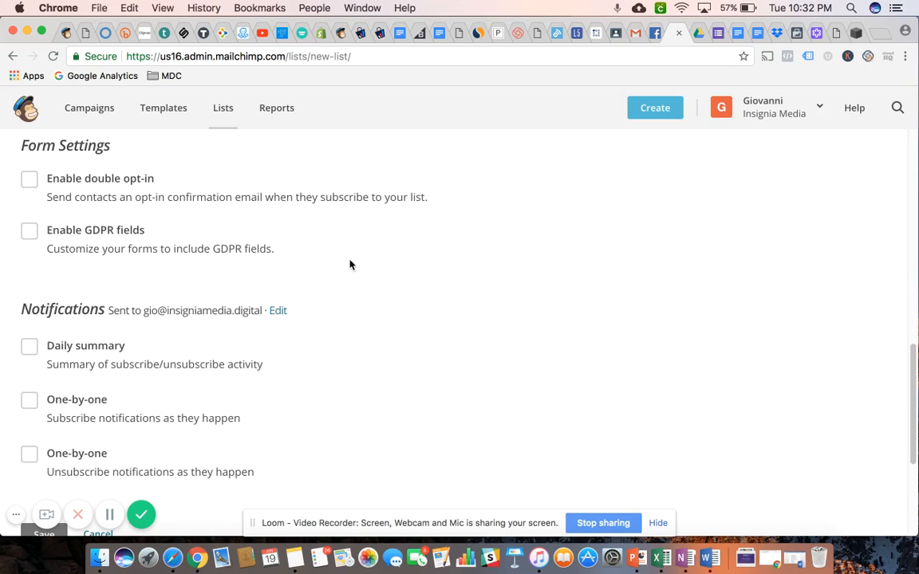
scroll(351, 263, down, 4)
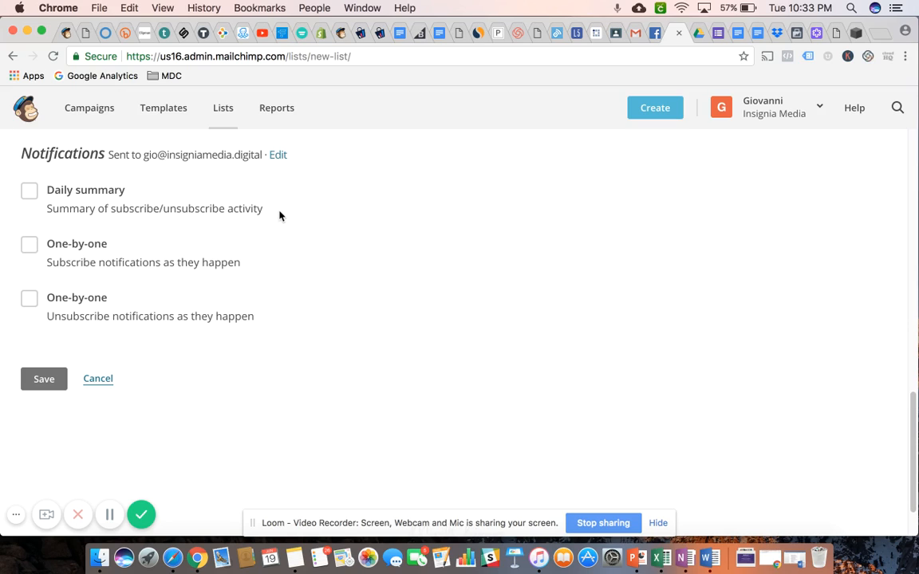
scroll(281, 214, down, 1)
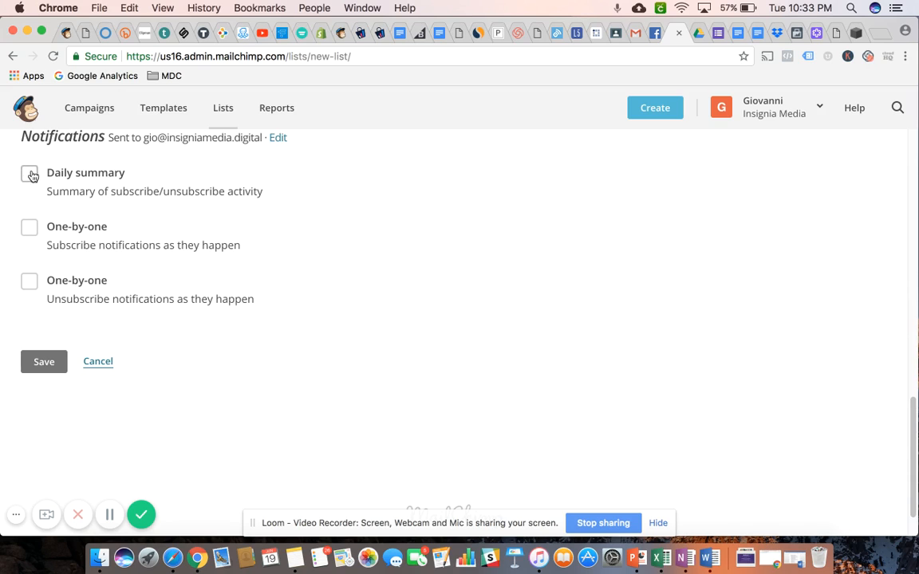
click(42, 364)
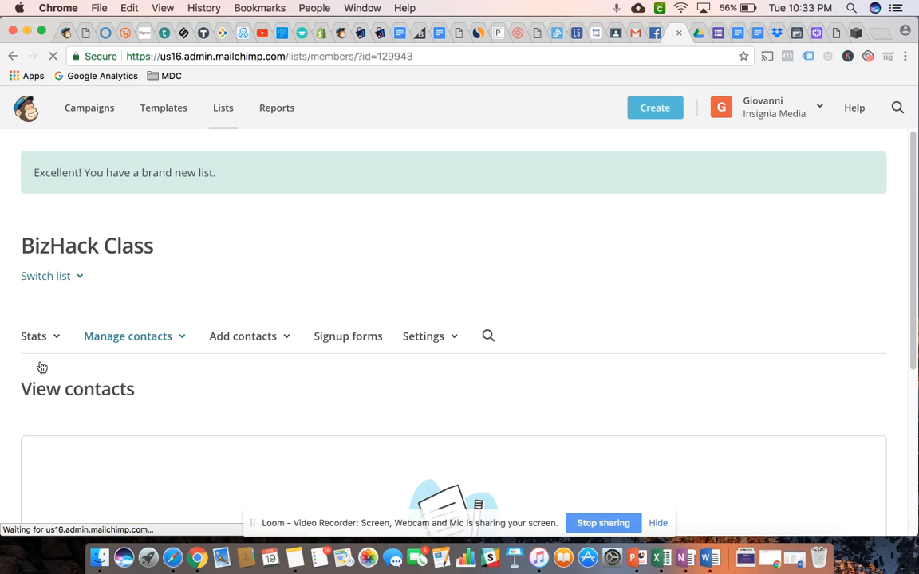
scroll(400, 256, down, 3)
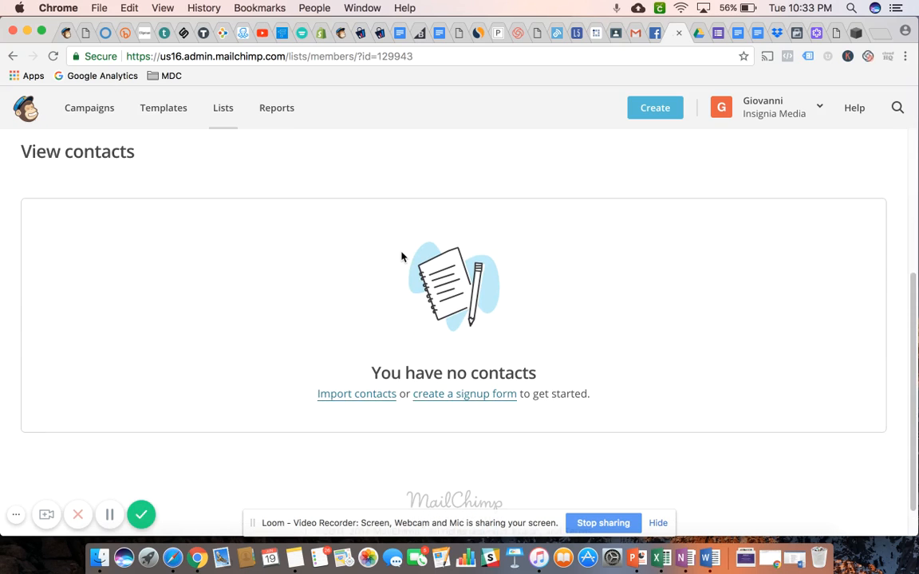
scroll(401, 256, down, 1)
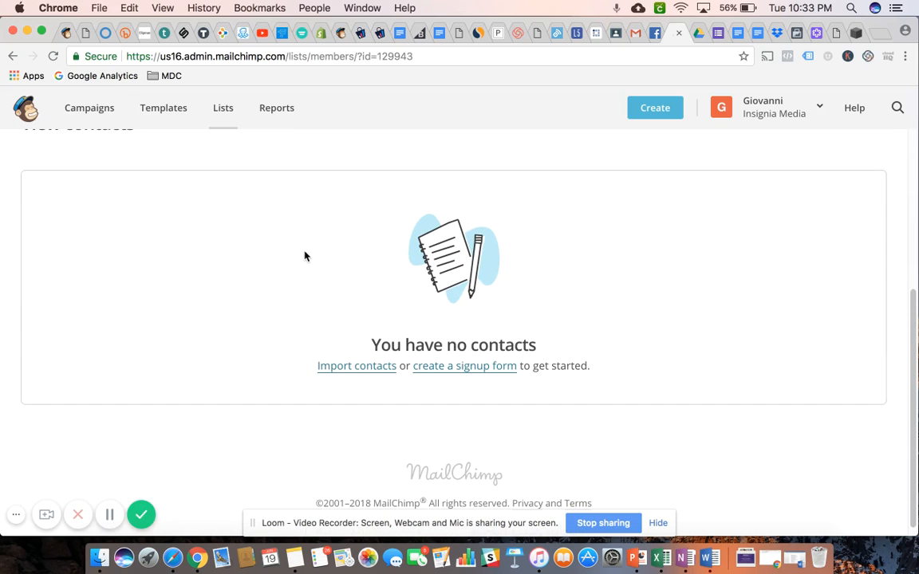
Start a CSV contact import for the new list and upload Class Contact List.csv from the Downloads folder
scroll(304, 256, down, 1)
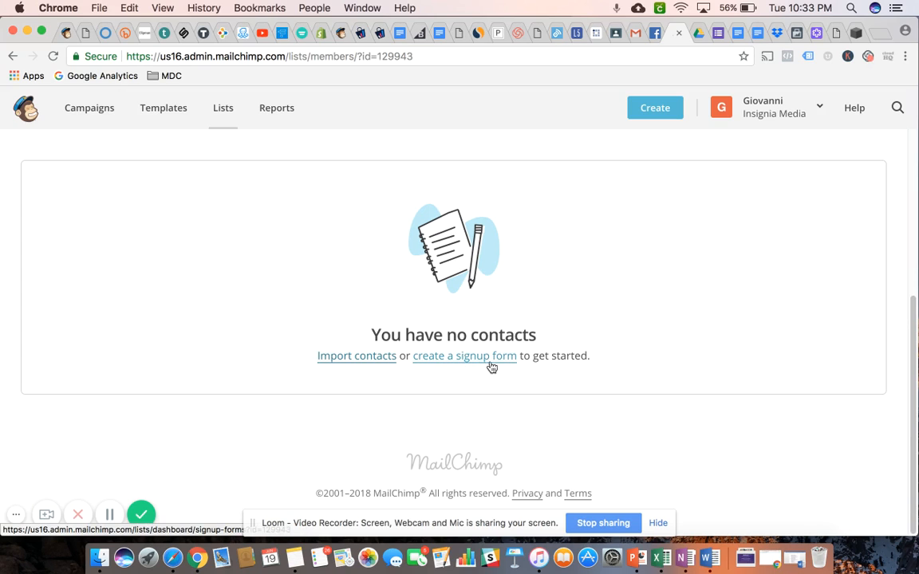
click(355, 363)
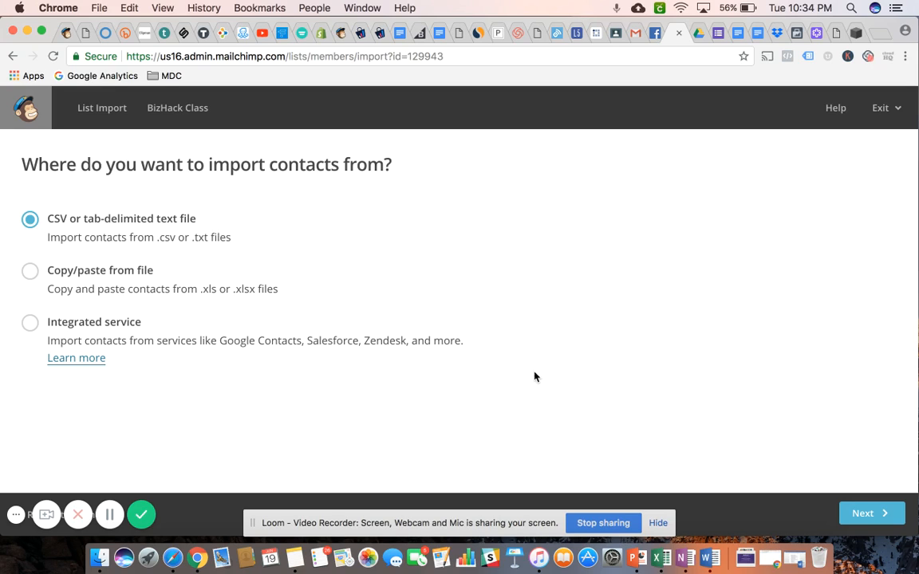
click(867, 516)
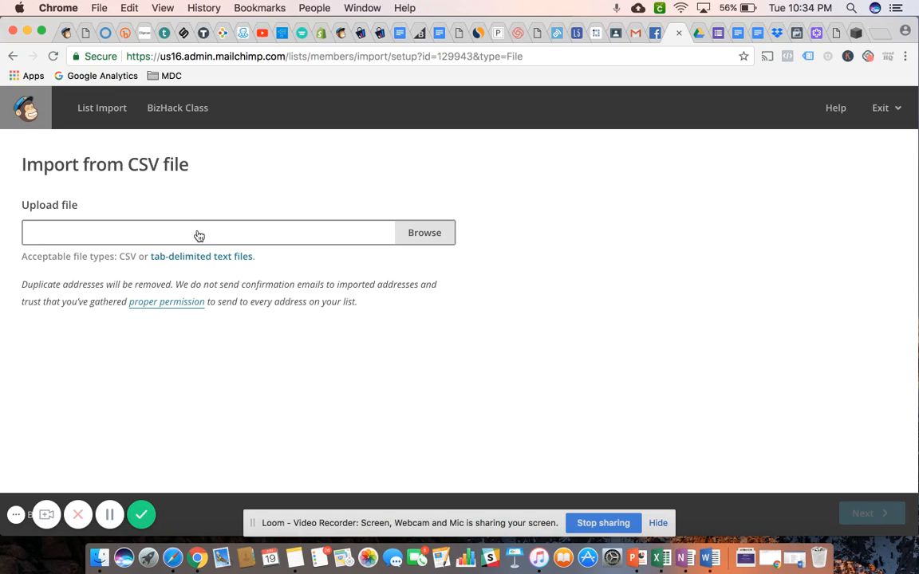
click(428, 232)
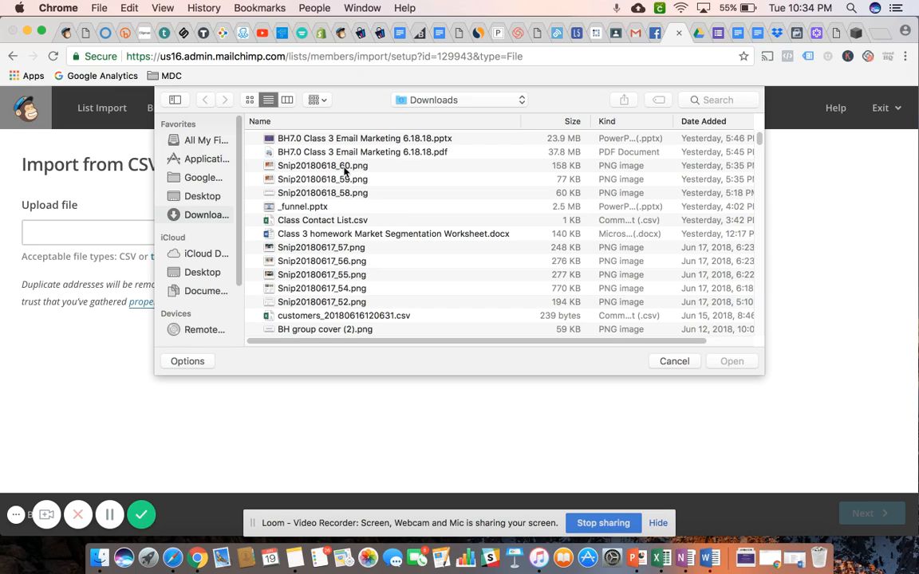
click(318, 222)
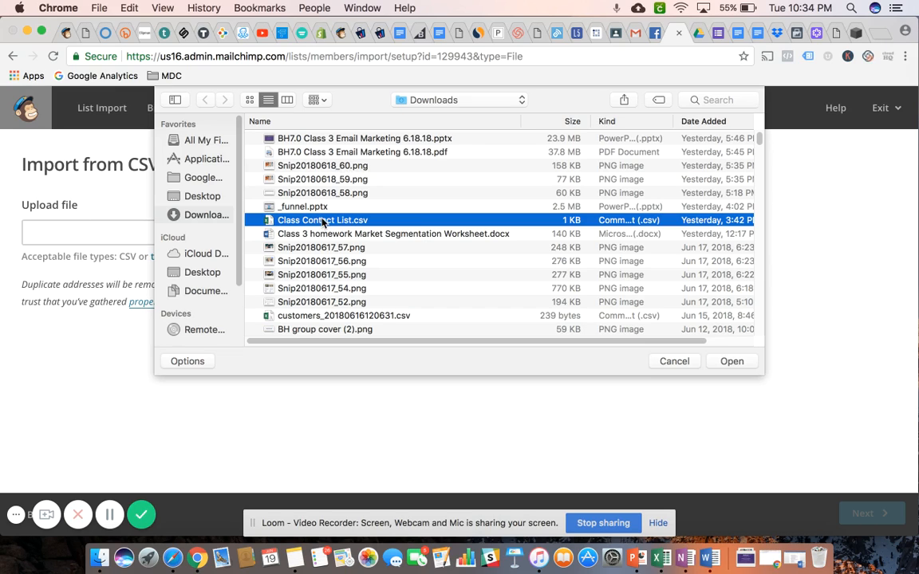
click(733, 363)
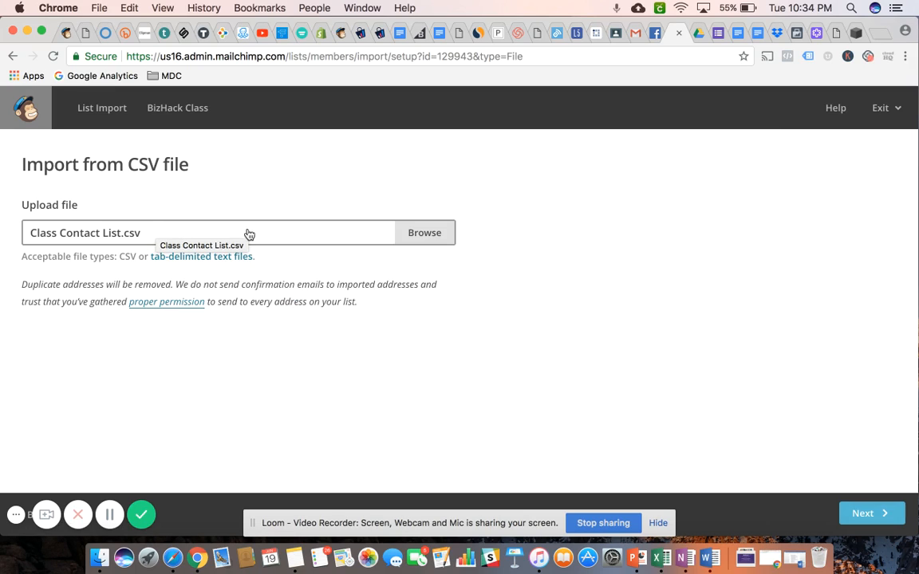
click(862, 514)
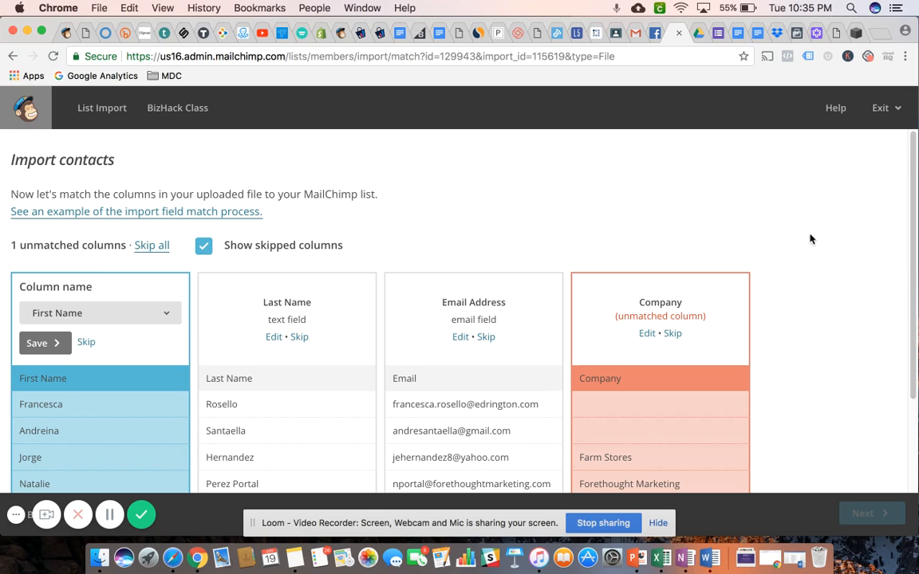
Exclude the unmatched Company column from the import and proceed to the import review
scroll(785, 234, down, 2)
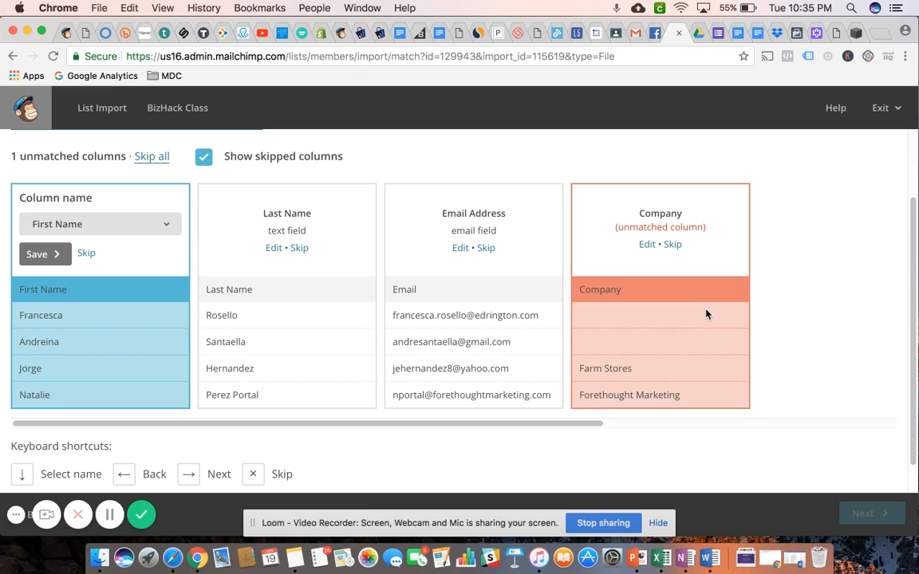
click(672, 245)
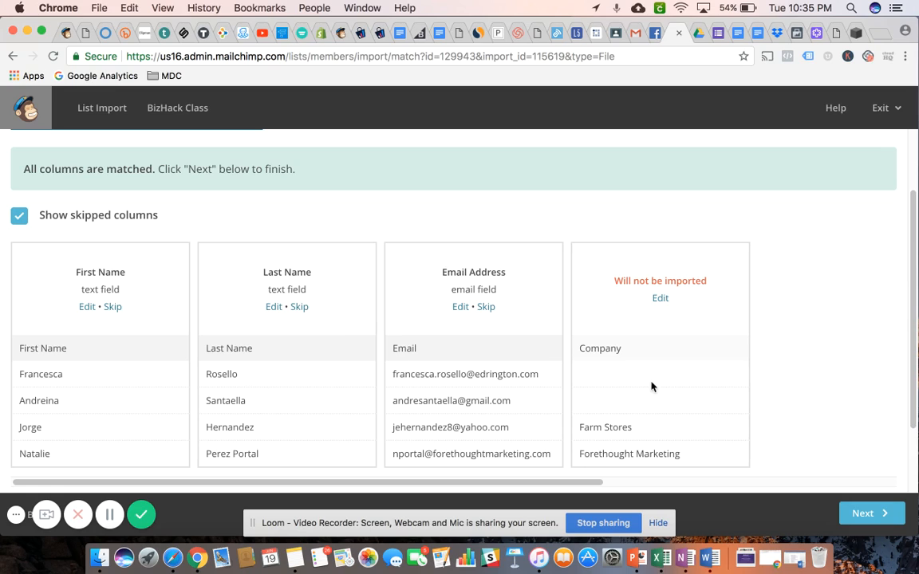
scroll(861, 291, down, 3)
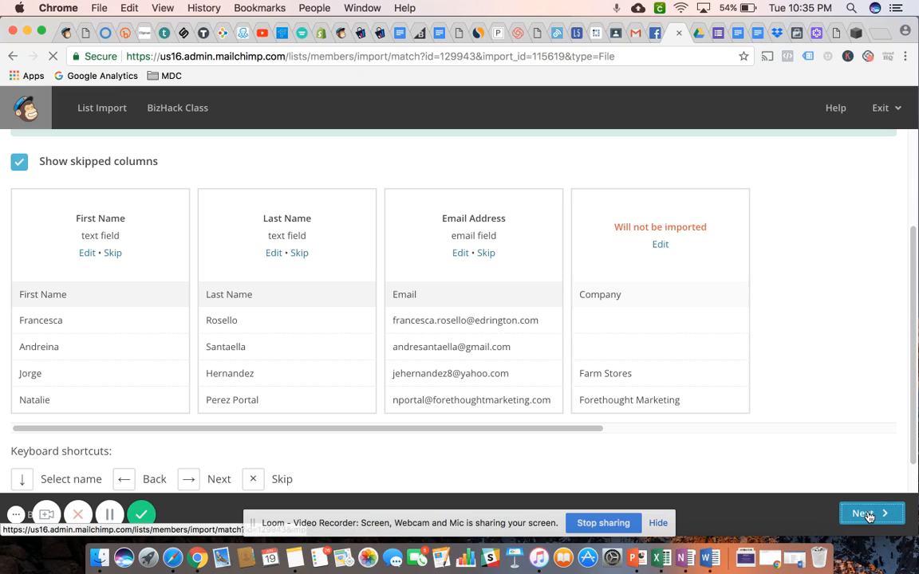
click(868, 517)
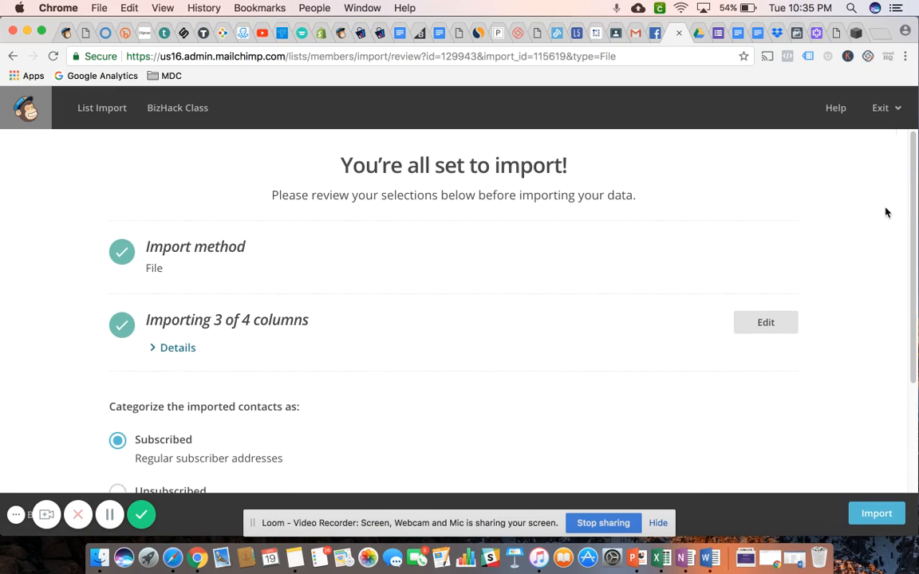
Review the import selections, categorize the contacts as Subscribed and import them into the list
scroll(885, 212, down, 4)
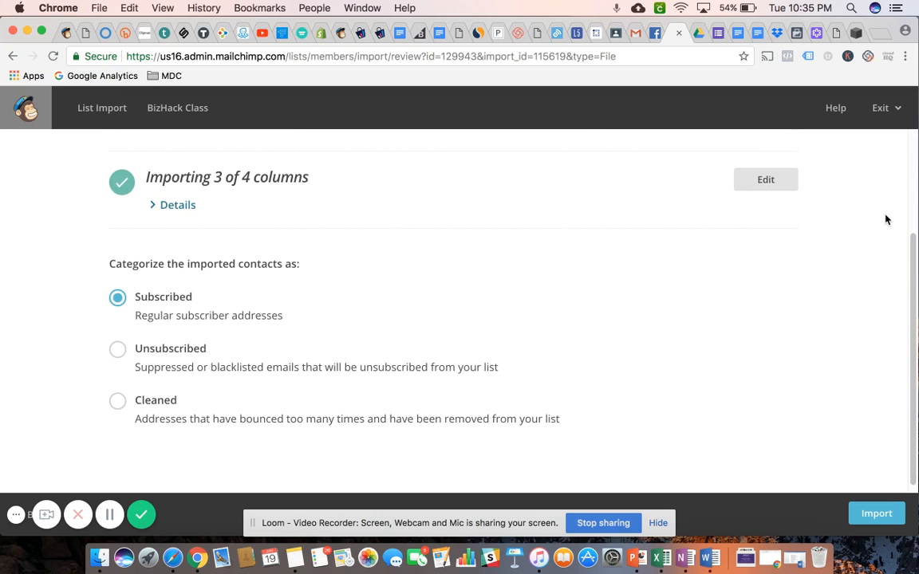
scroll(878, 276, up, 4)
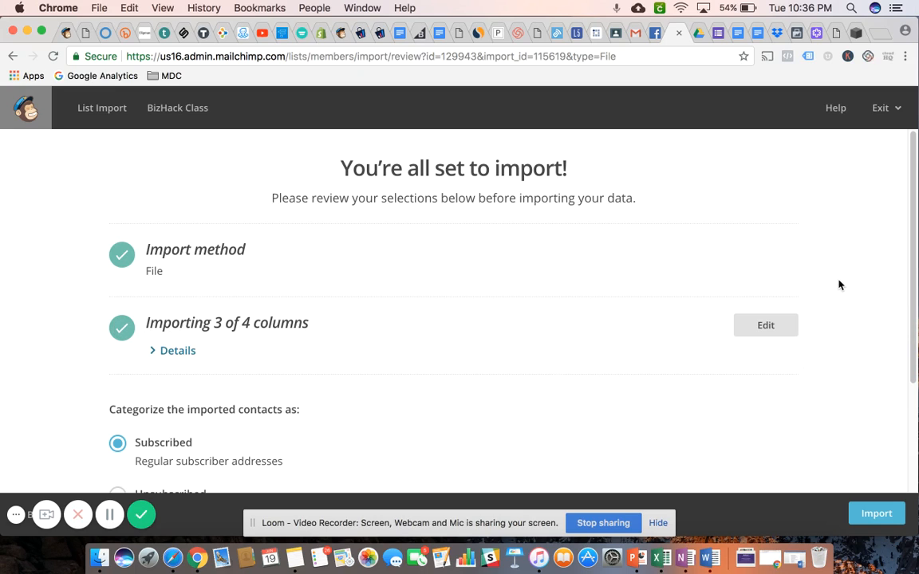
scroll(838, 285, down, 5)
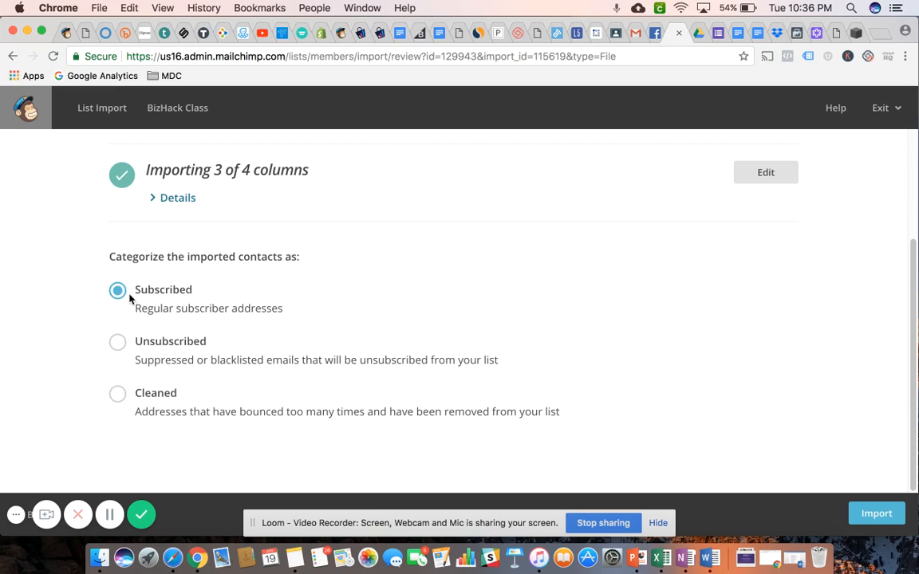
click(118, 291)
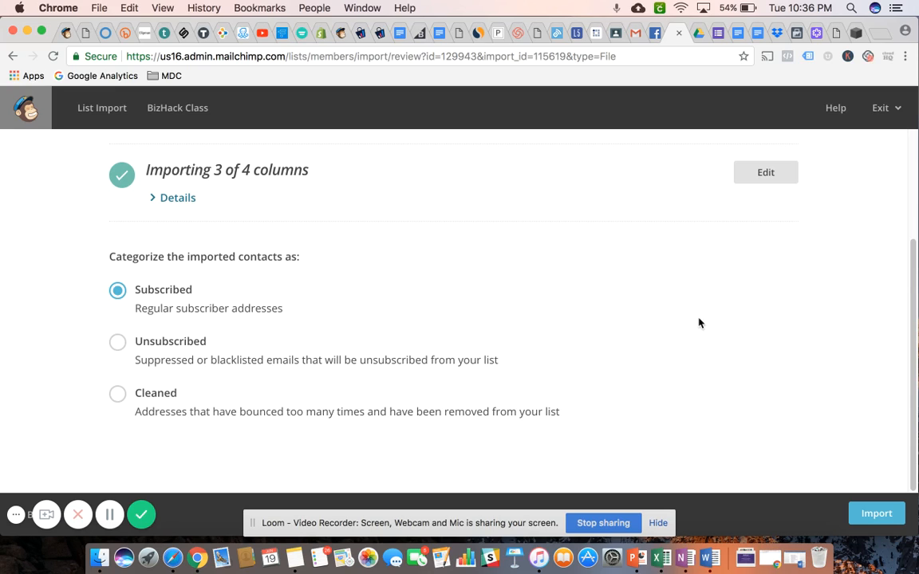
click(877, 514)
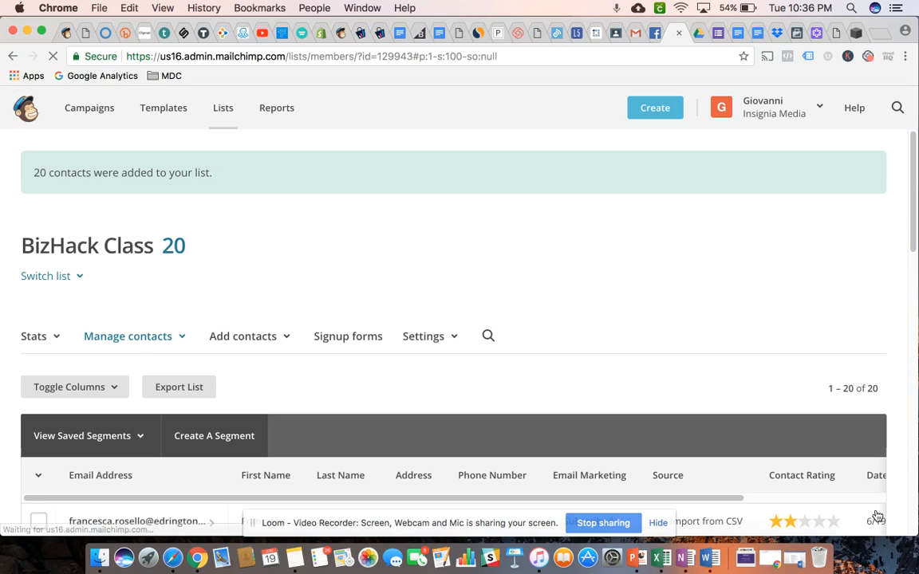
Look through the imported contacts in the BizHack Class list, checking their names, email addresses and subscription status
scroll(889, 313, down, 3)
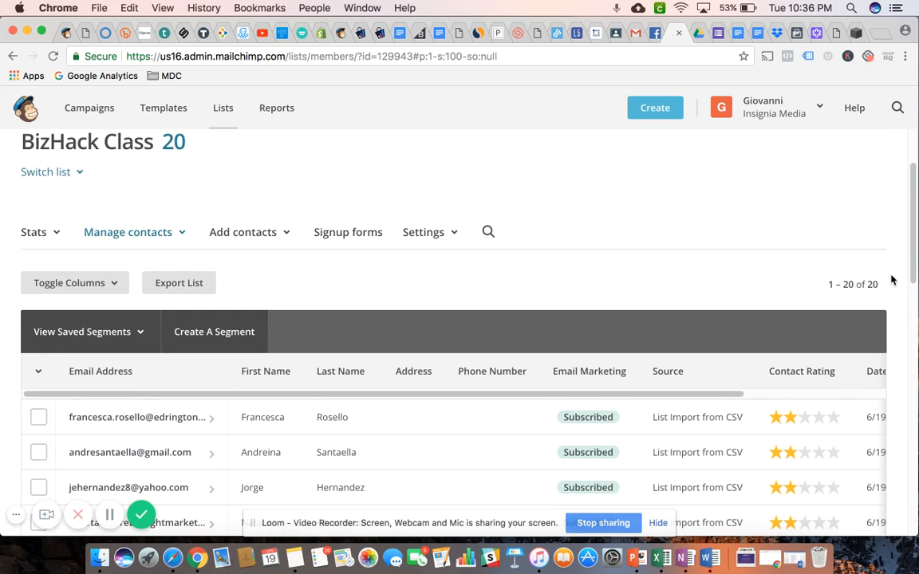
scroll(891, 279, down, 1)
scroll(892, 280, down, 3)
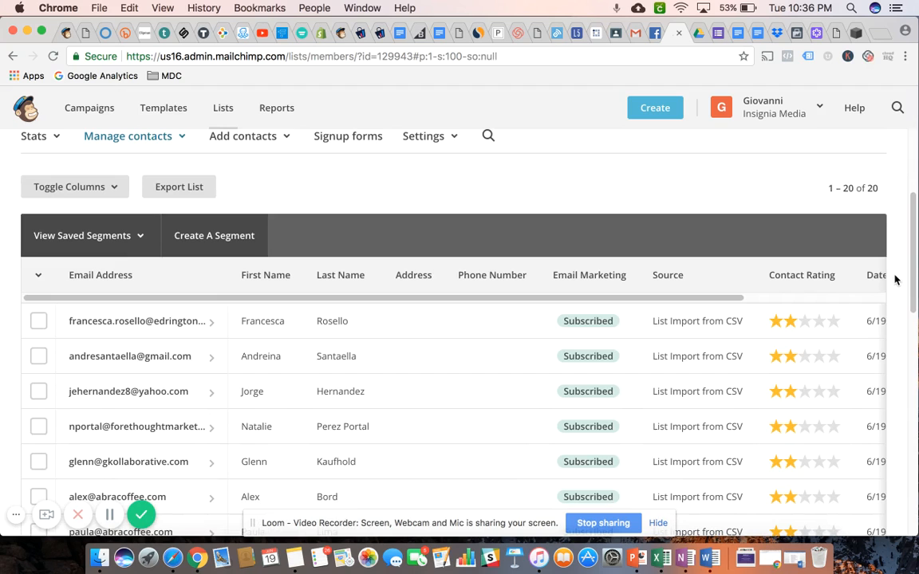
scroll(894, 279, down, 5)
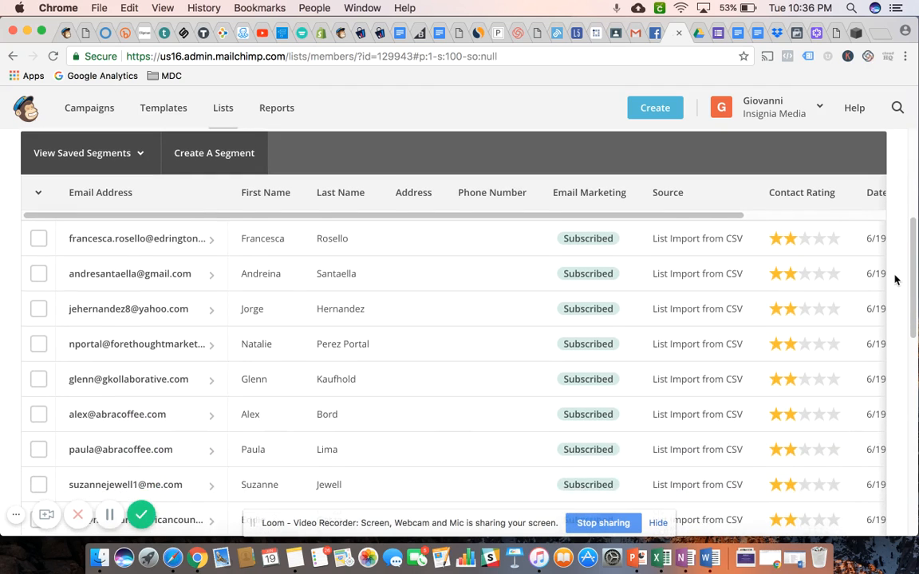
scroll(895, 279, down, 5)
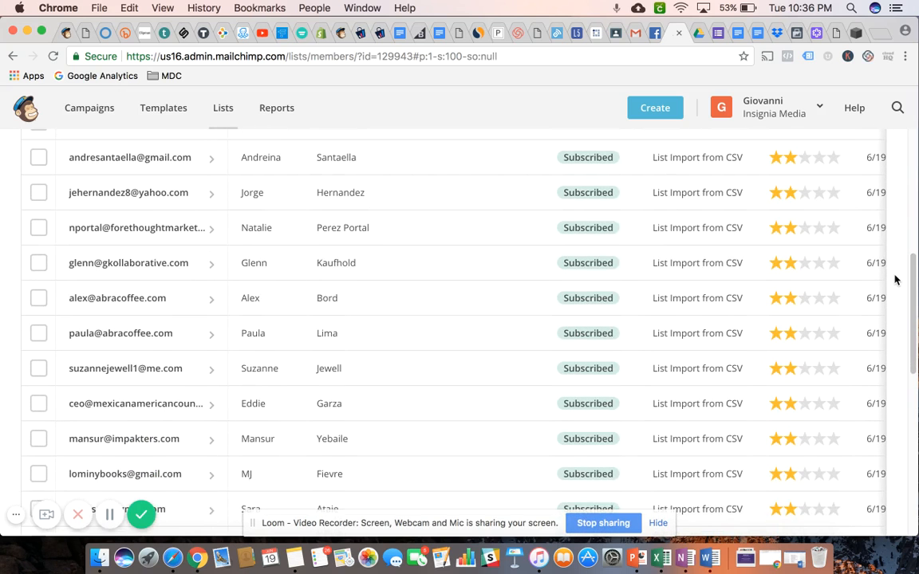
scroll(894, 280, down, 6)
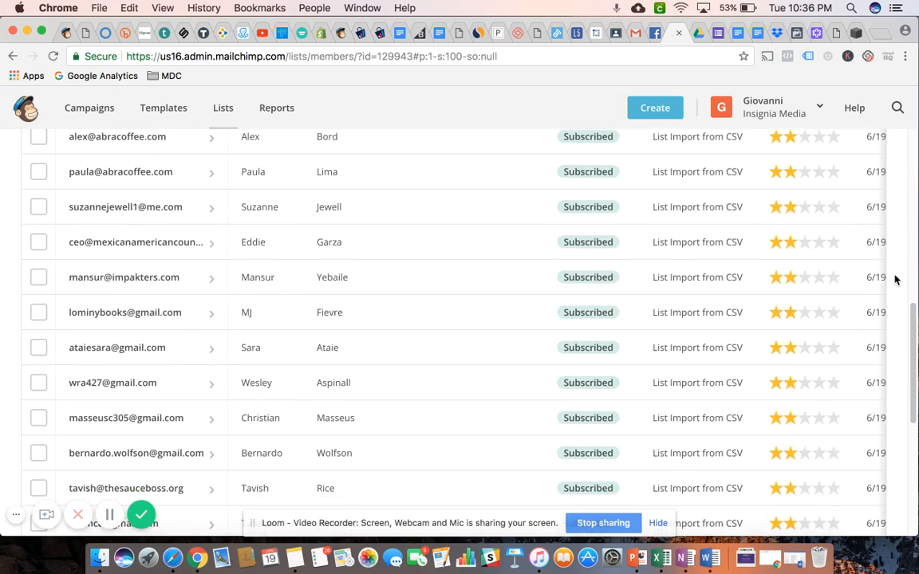
scroll(895, 279, down, 5)
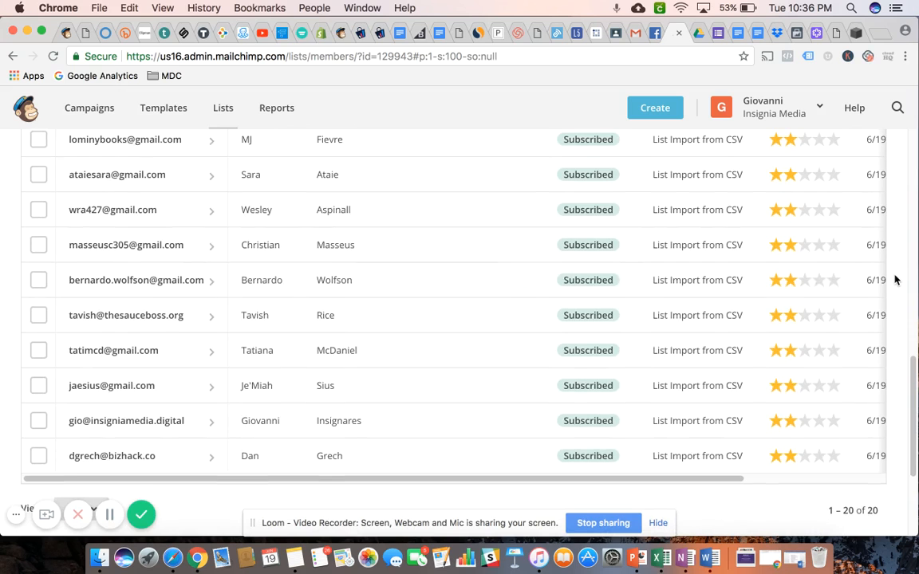
scroll(894, 279, up, 12)
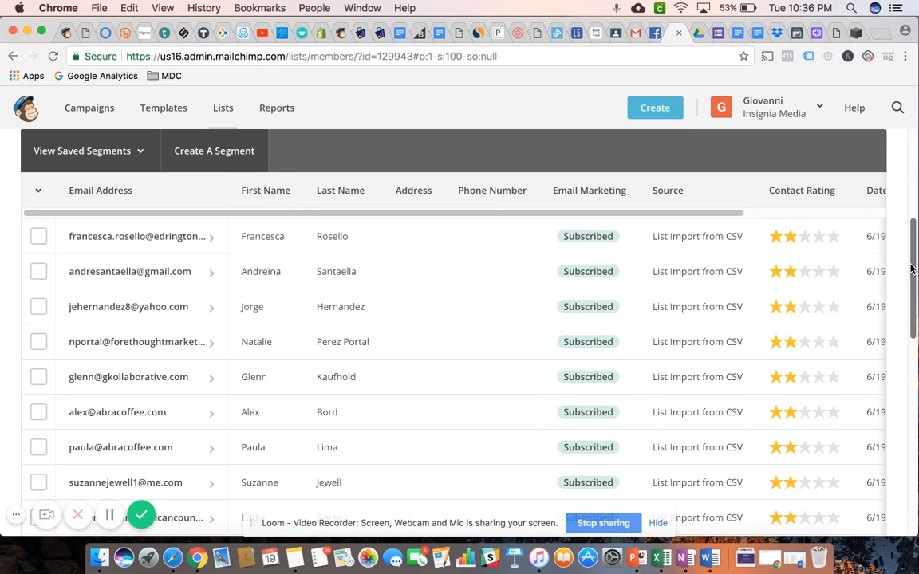
scroll(912, 275, down, 2)
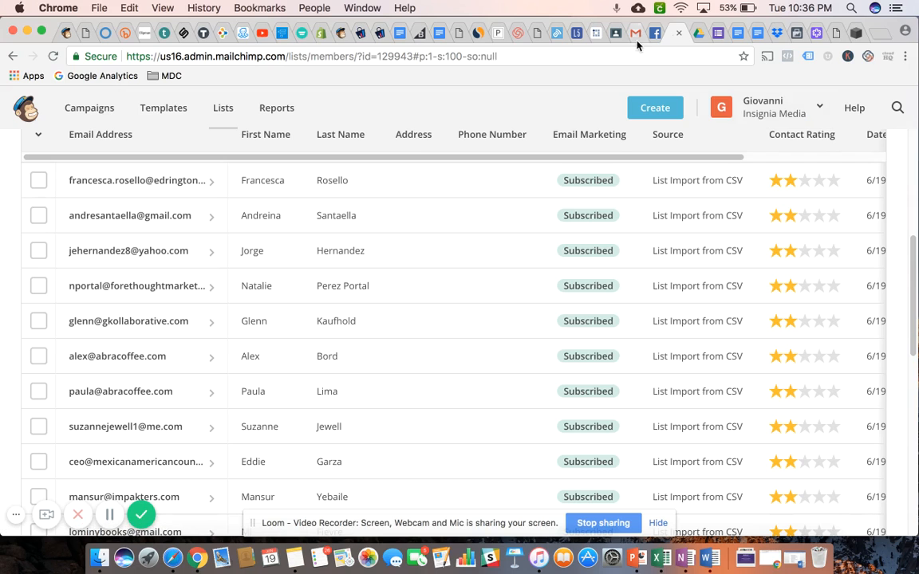
Switch to the Gmail inbox to check for the list import notification, and return to MailChimp
click(636, 35)
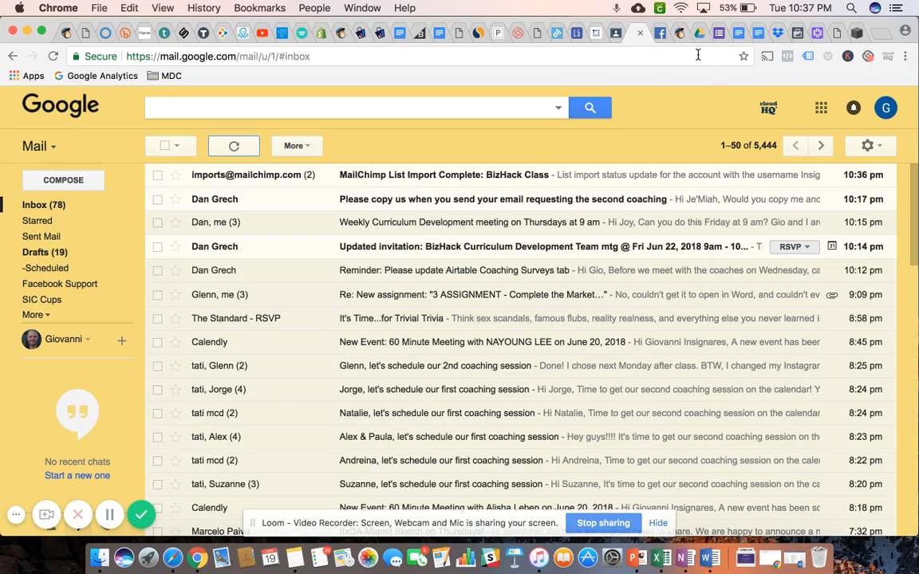
click(679, 35)
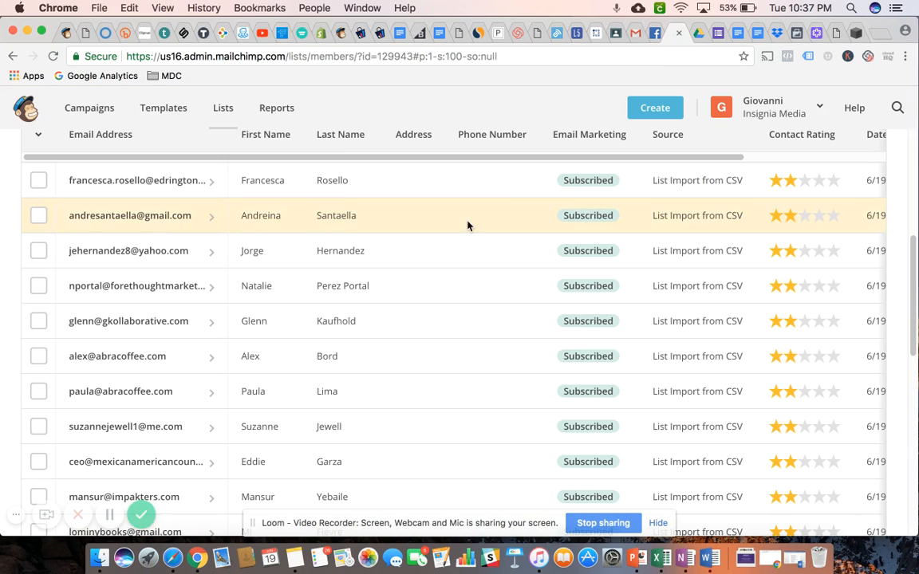
Open the overview of all lists and examine the BizHack Class entries and their subscriber figures
click(227, 112)
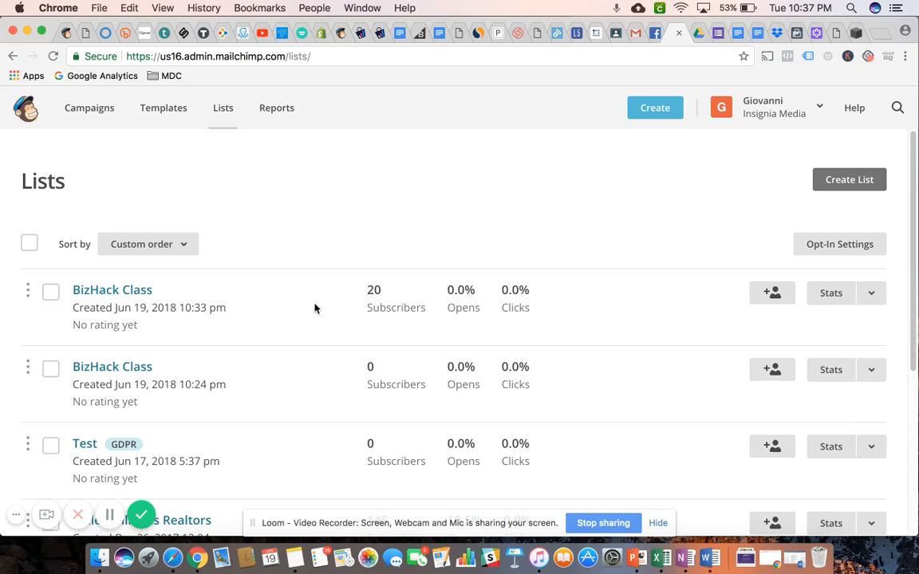
scroll(315, 308, down, 3)
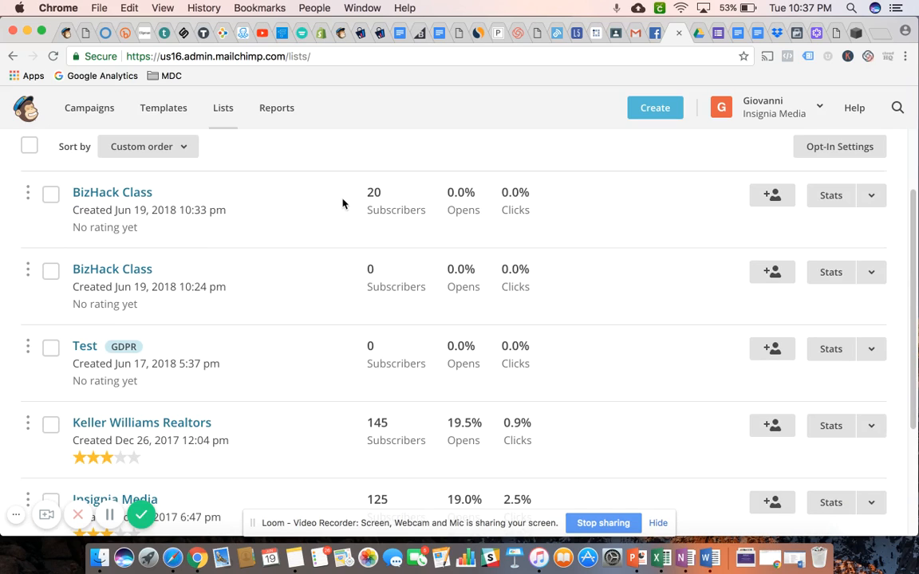
scroll(331, 264, up, 2)
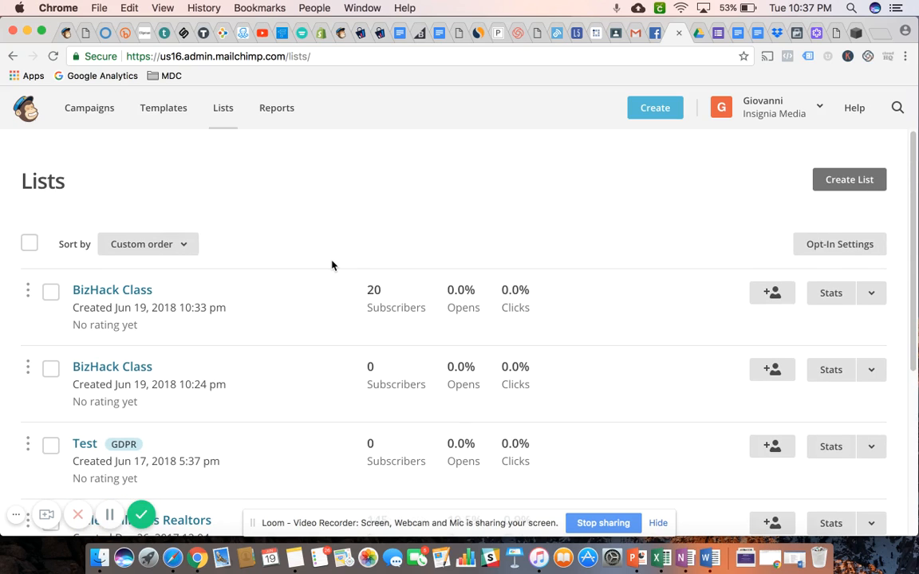